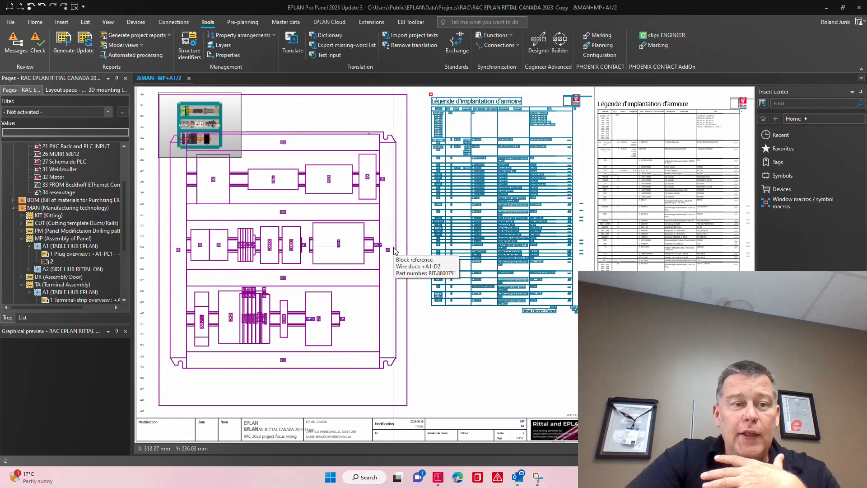
click(139, 46)
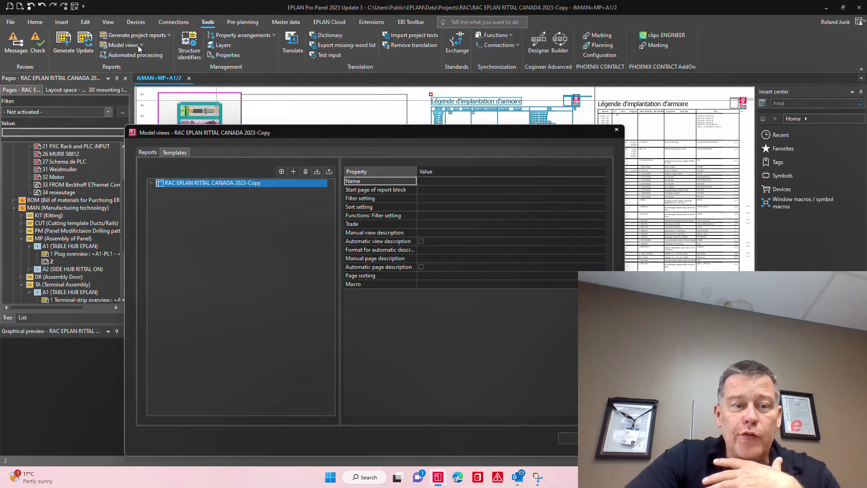
right_click(192, 185)
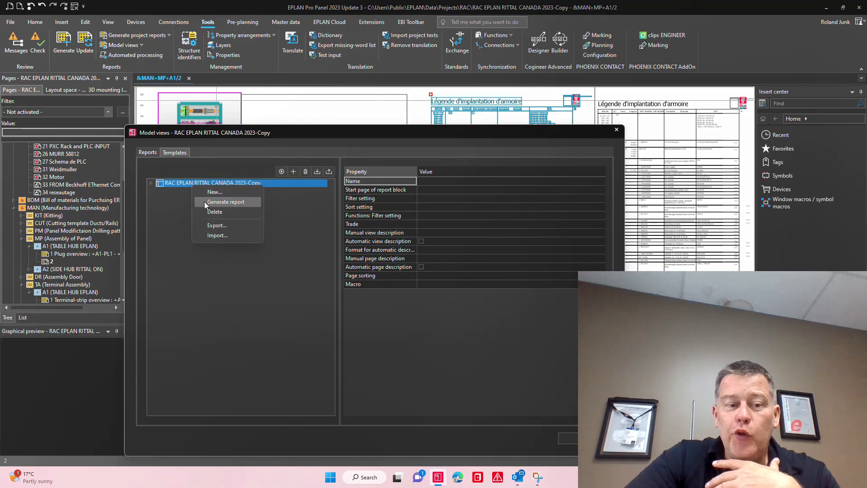
click(154, 183)
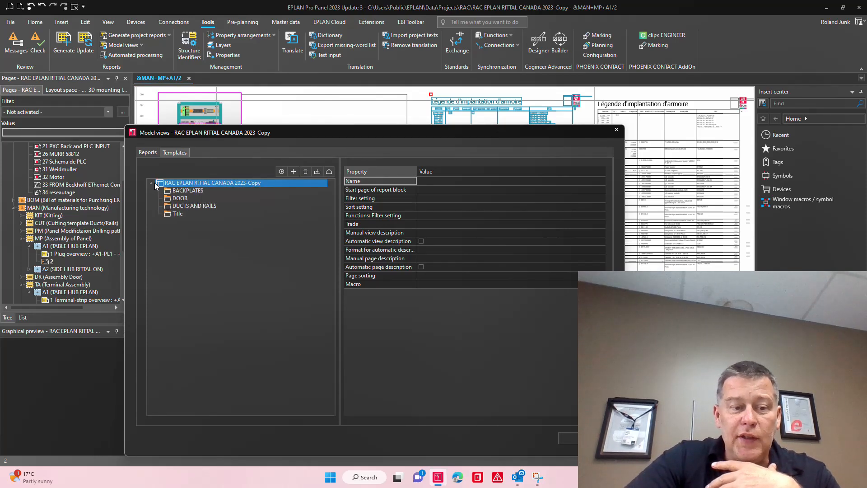
click(194, 192)
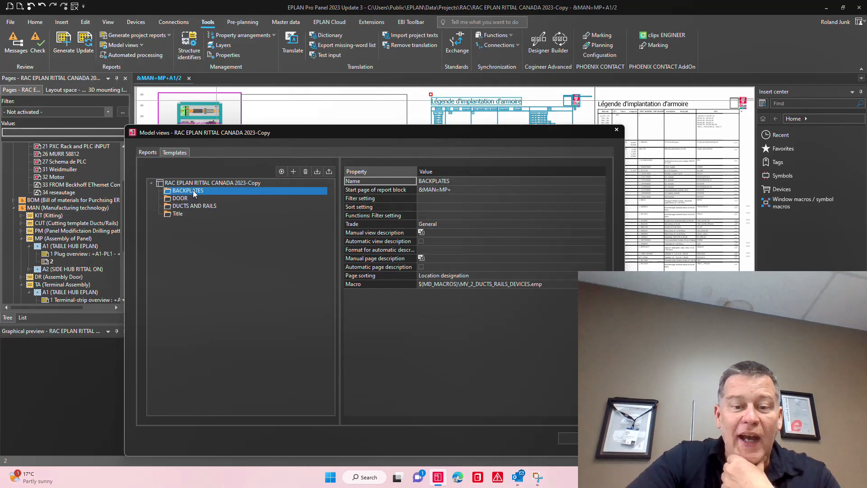
click(542, 286)
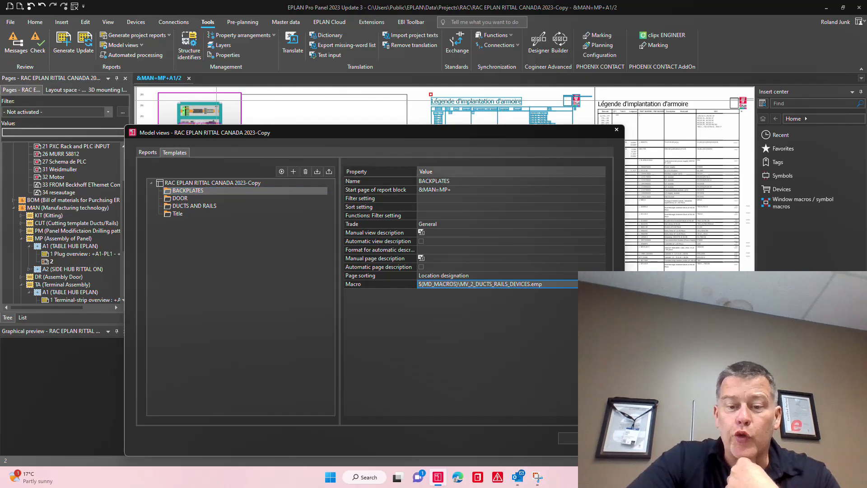
click(573, 284)
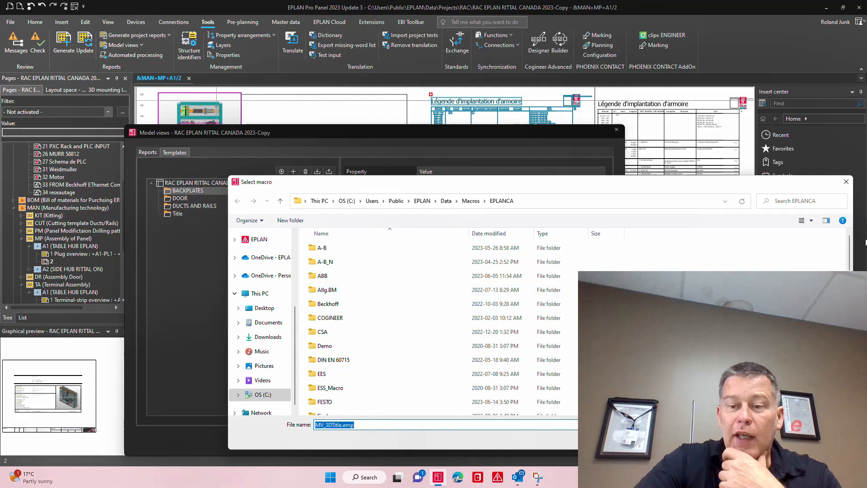
click(847, 182)
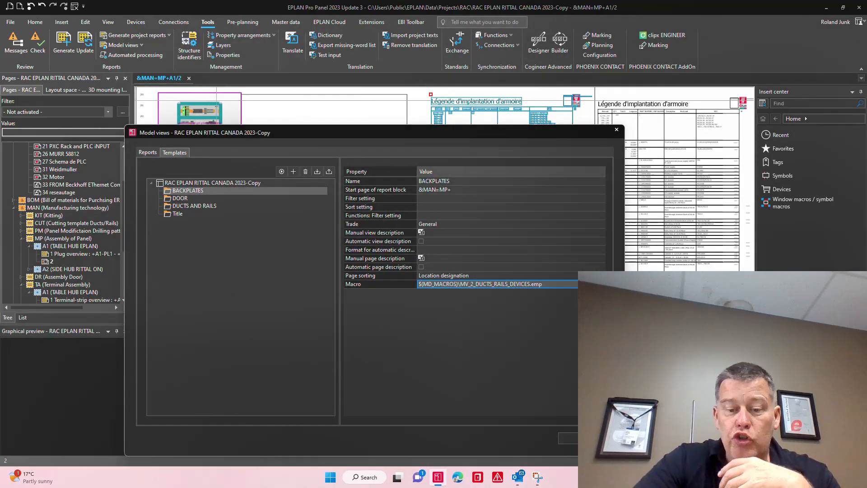
click(568, 438)
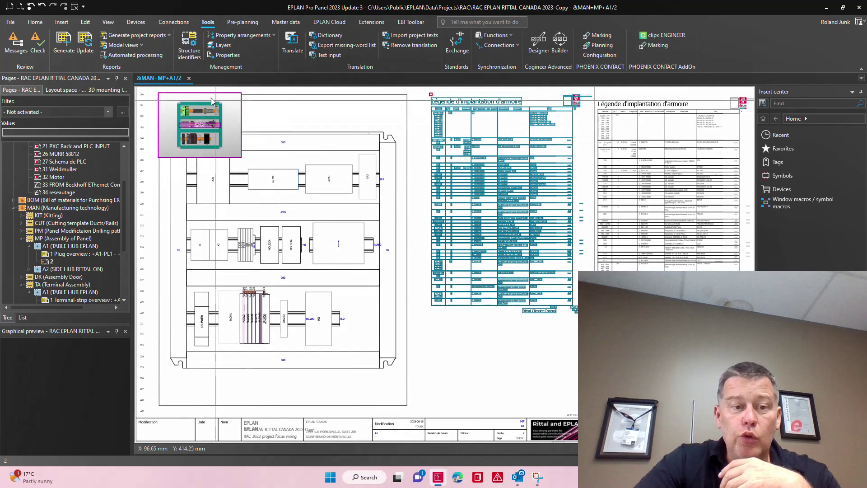
Set the panel model view's Style to Hidden lines and let the view recalculate
double_click(332, 148)
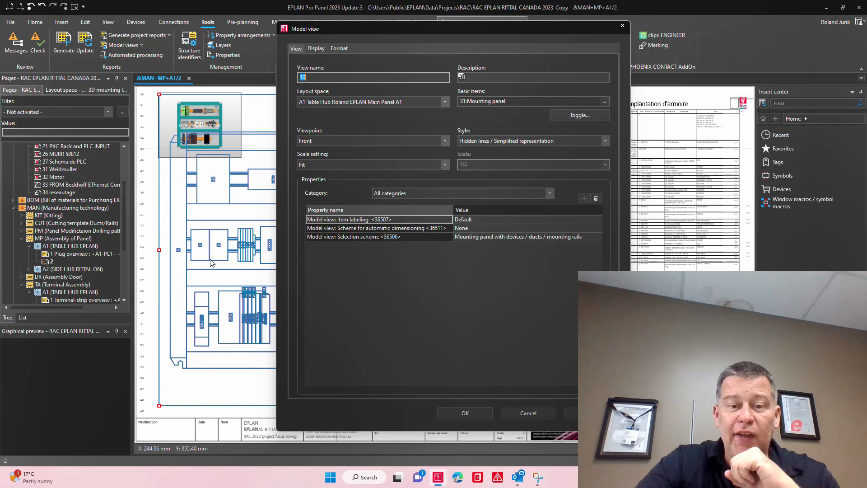
click(578, 145)
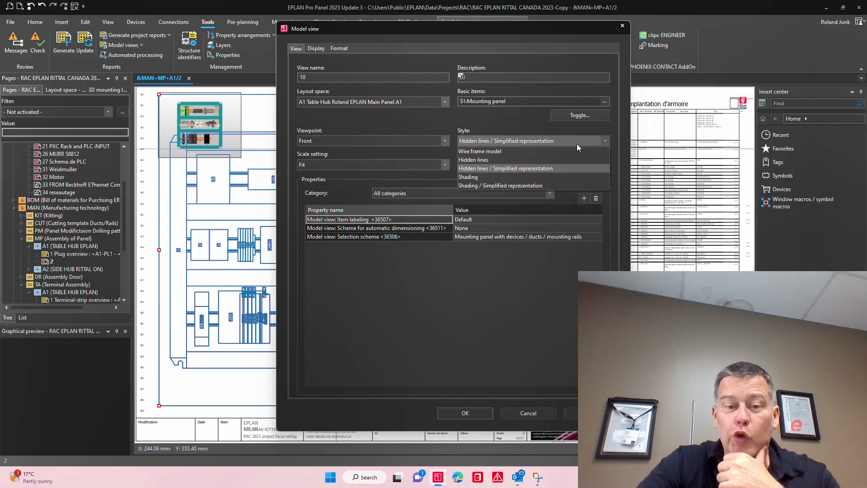
click(528, 162)
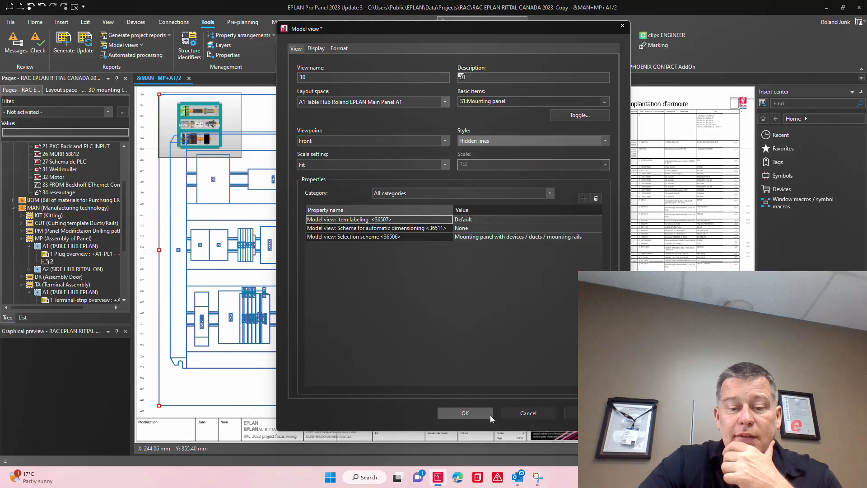
click(475, 412)
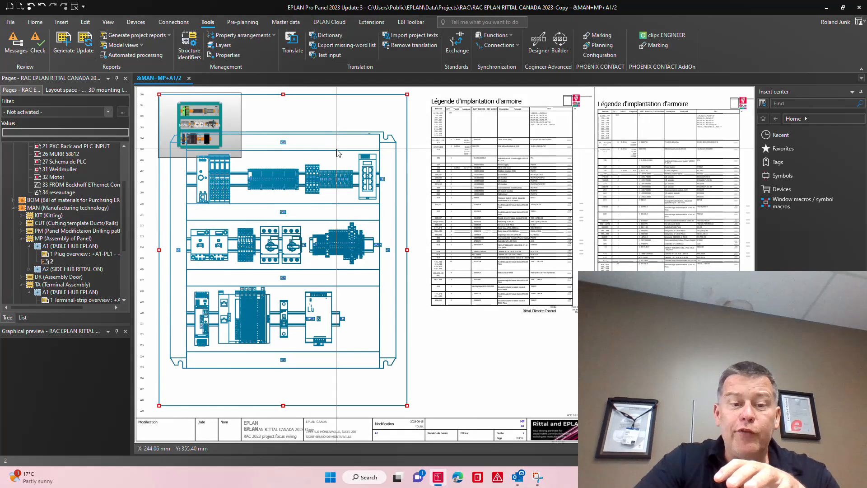
Assign the Myb Standard item labeling scheme to the model view and redraw it
double_click(304, 253)
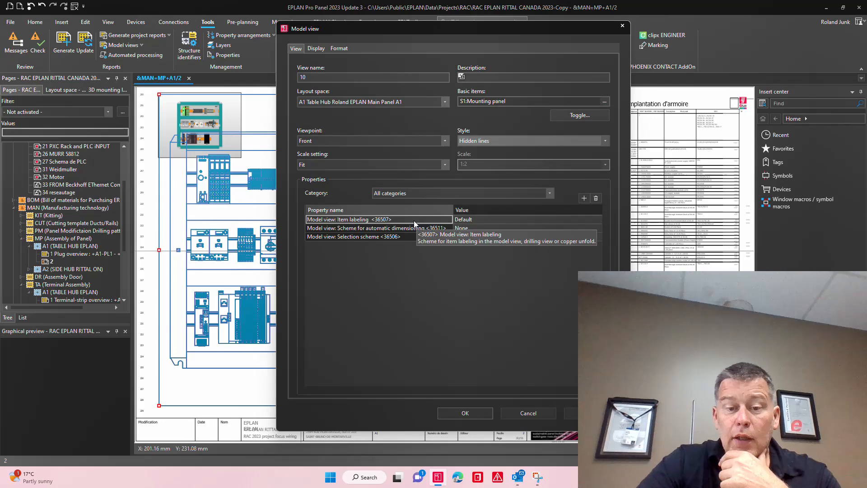
click(598, 220)
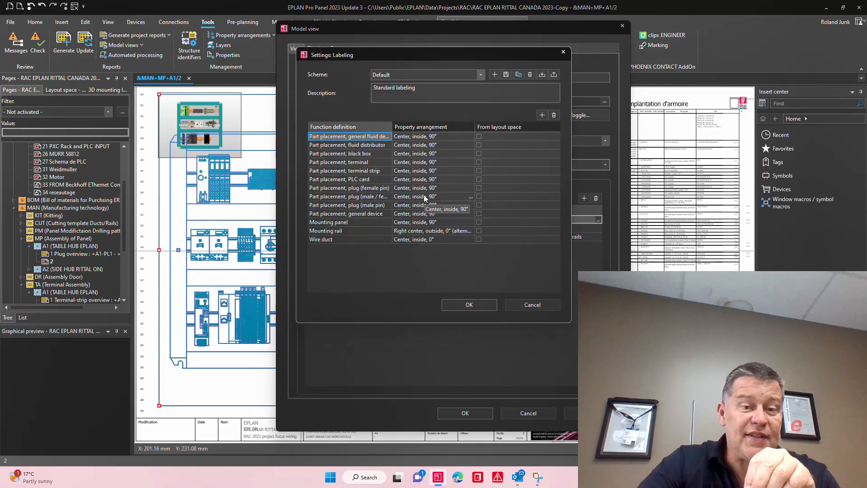
click(403, 75)
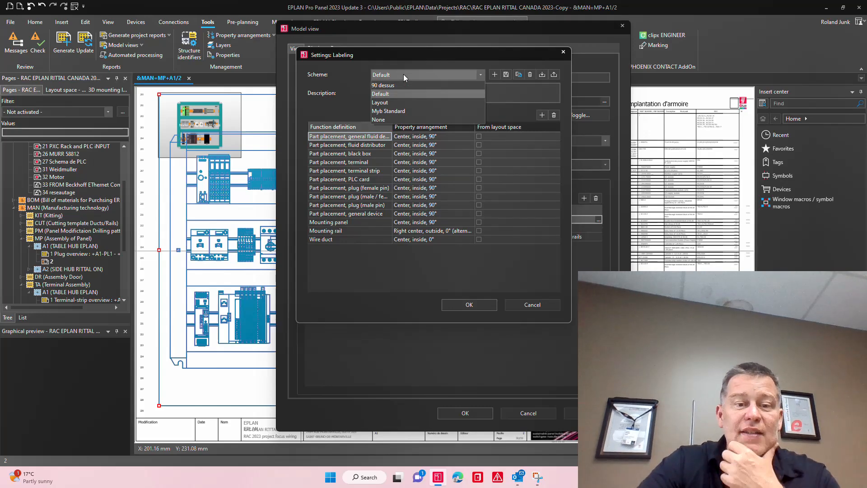
click(407, 110)
click(473, 305)
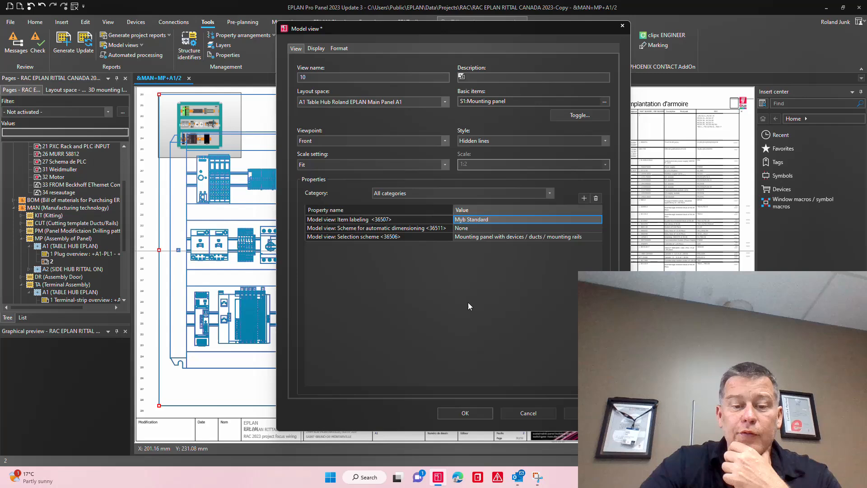
click(459, 412)
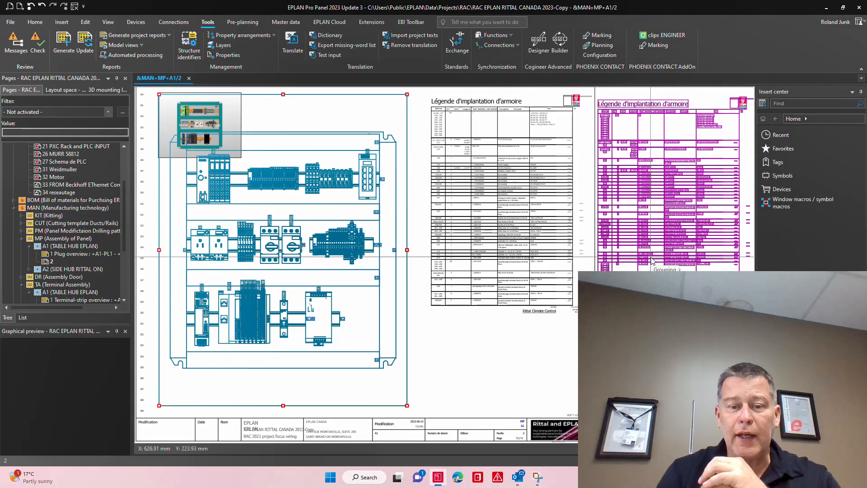
Delete both legend tables and move the small panel preview to the right of the layout
click(475, 212)
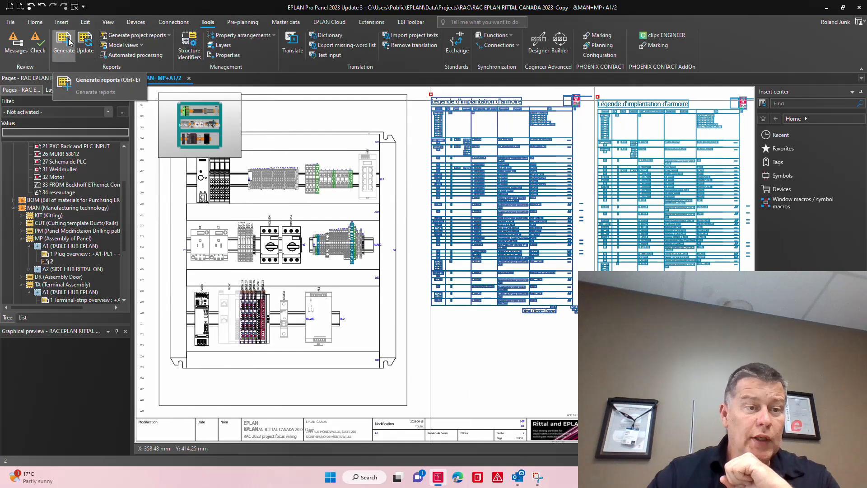
click(86, 23)
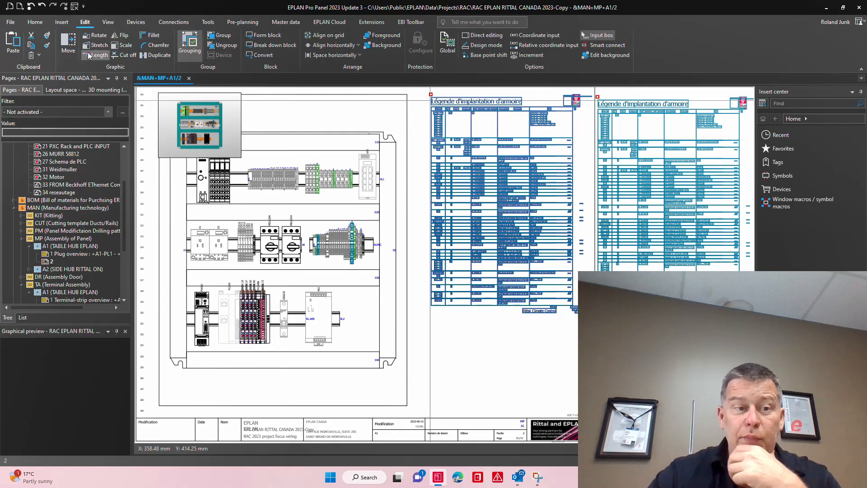
click(30, 57)
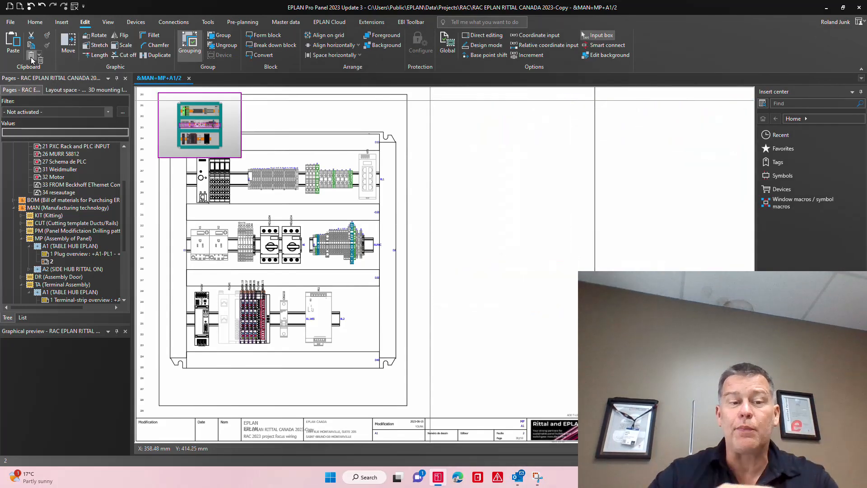
click(195, 124)
drag(195, 124, 487, 215)
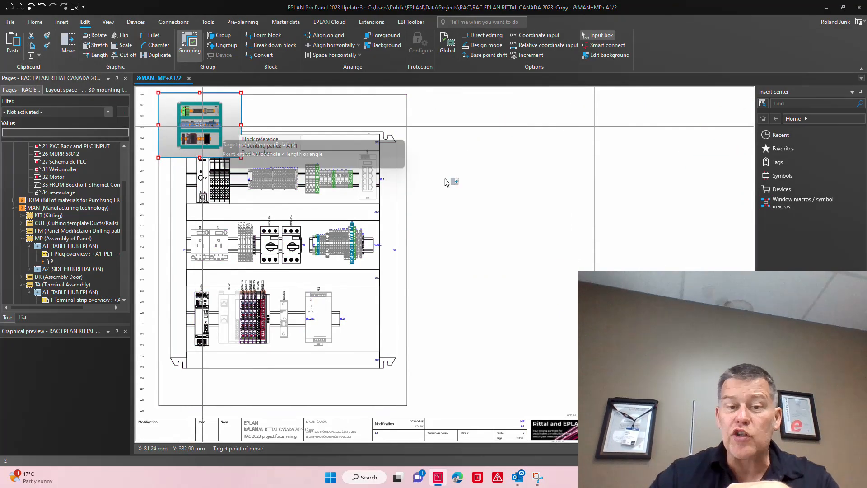
click(487, 216)
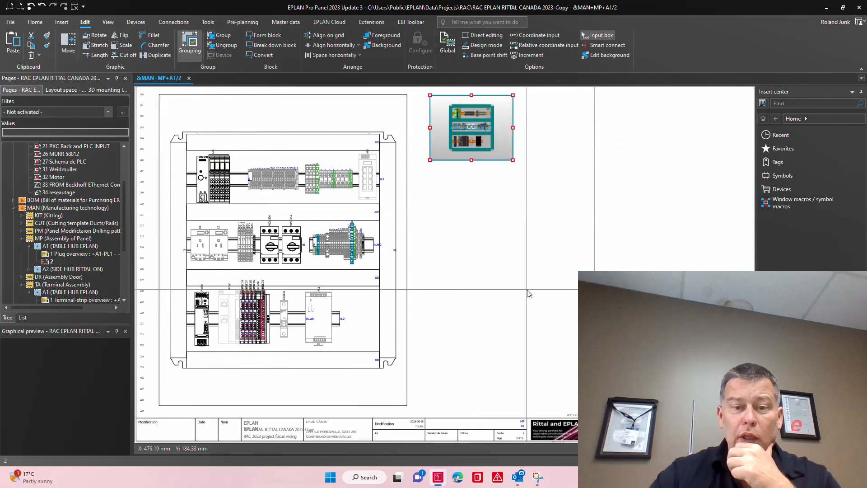
Check the model view properties (Hidden lines, Myb Standard) and close them unchanged
click(380, 173)
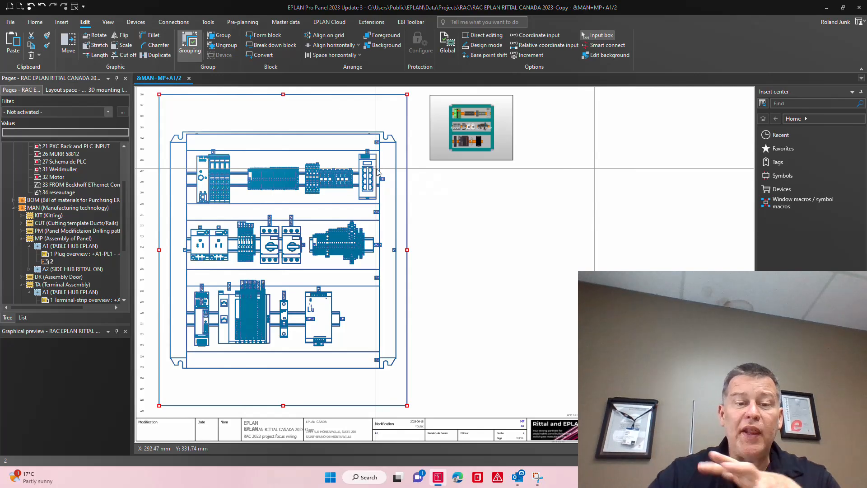
double_click(377, 168)
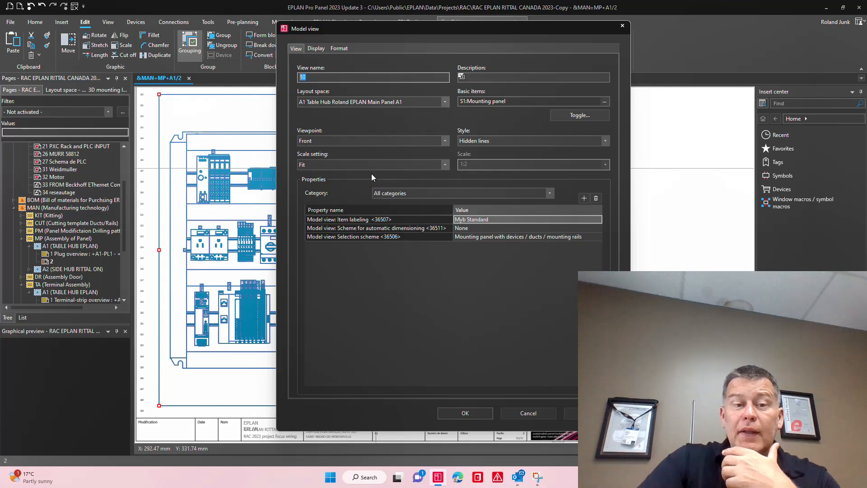
click(482, 411)
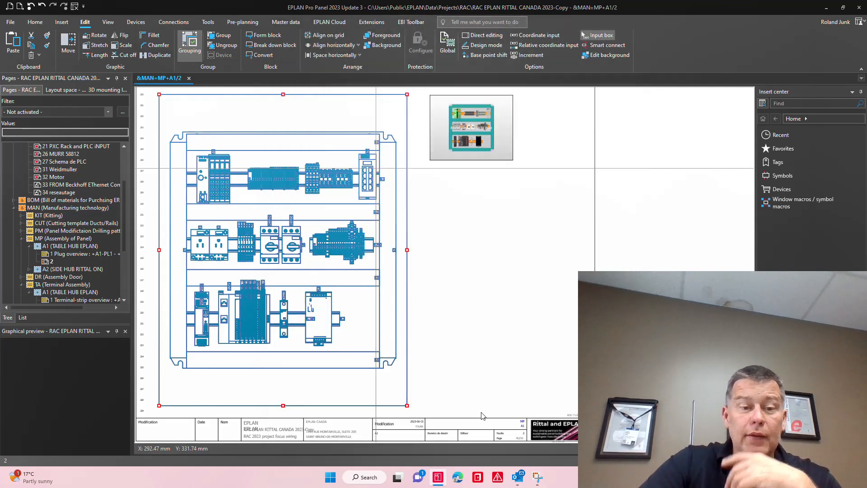
Create a new Enclosure legend report output as pages, with model view 10 as its source
click(209, 22)
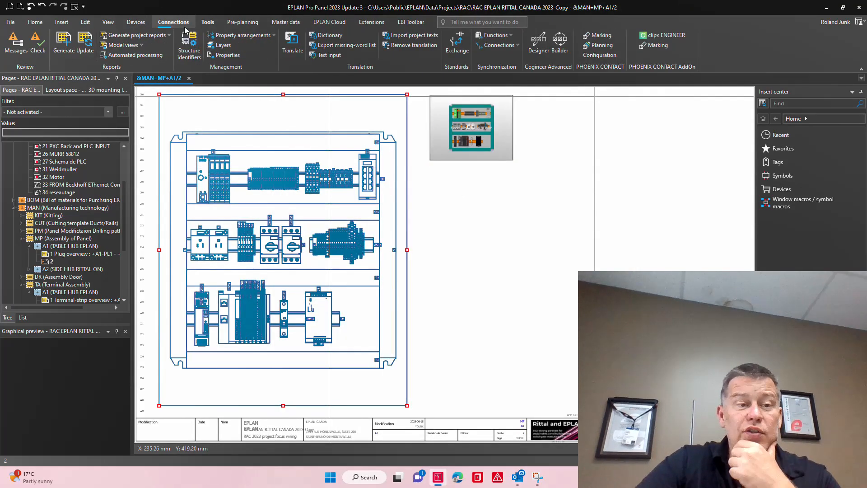
click(67, 47)
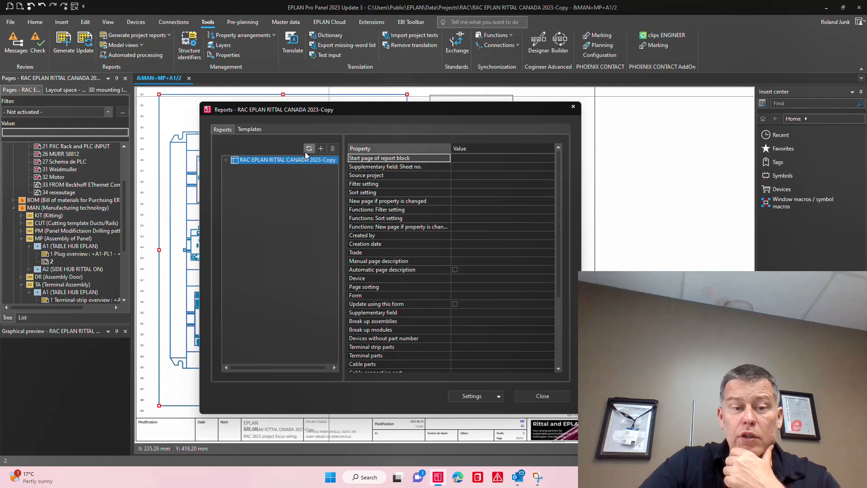
click(320, 151)
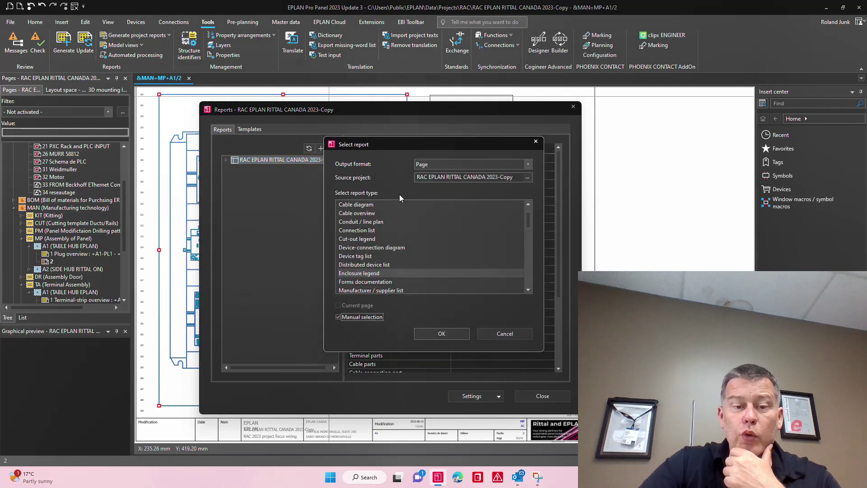
click(424, 166)
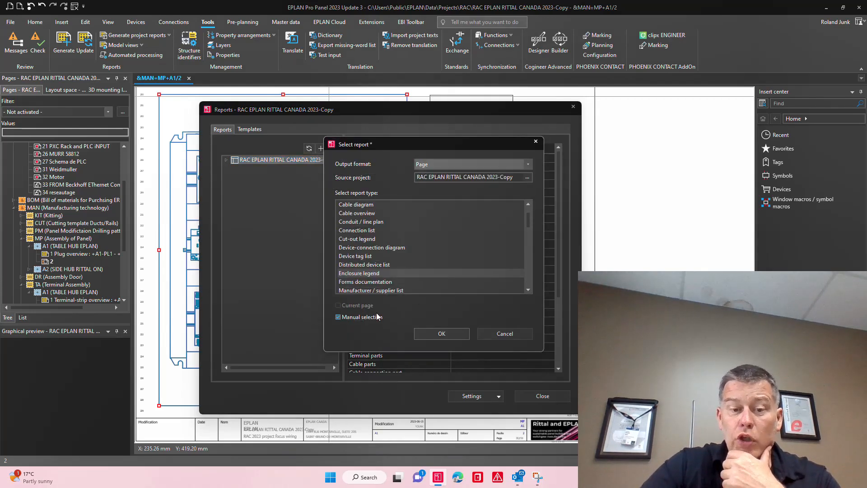
click(380, 272)
click(441, 333)
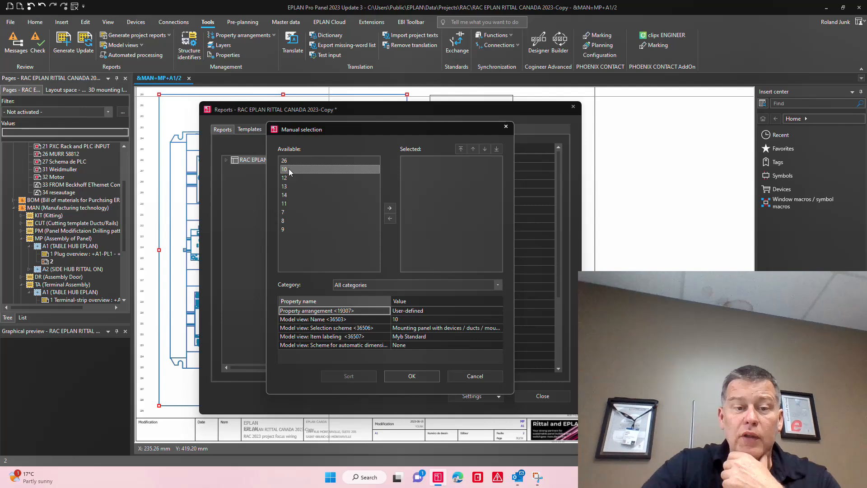
click(394, 210)
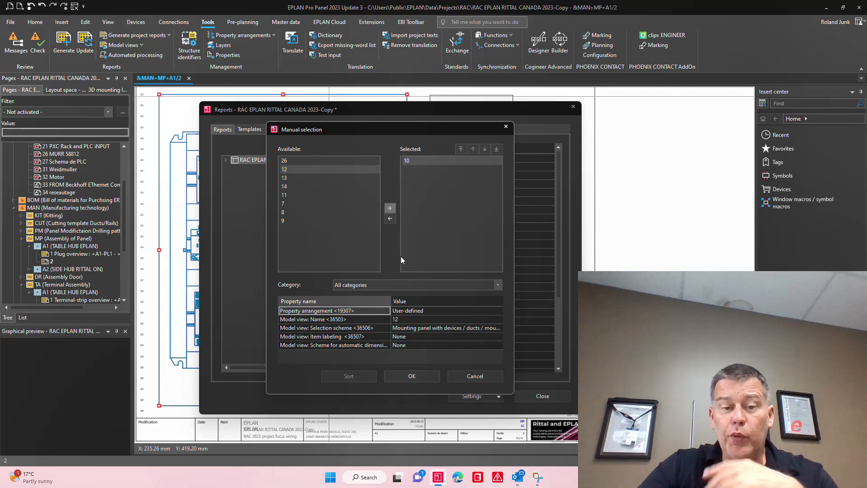
Confirm model view 10 and browse for a different legend form file
click(415, 377)
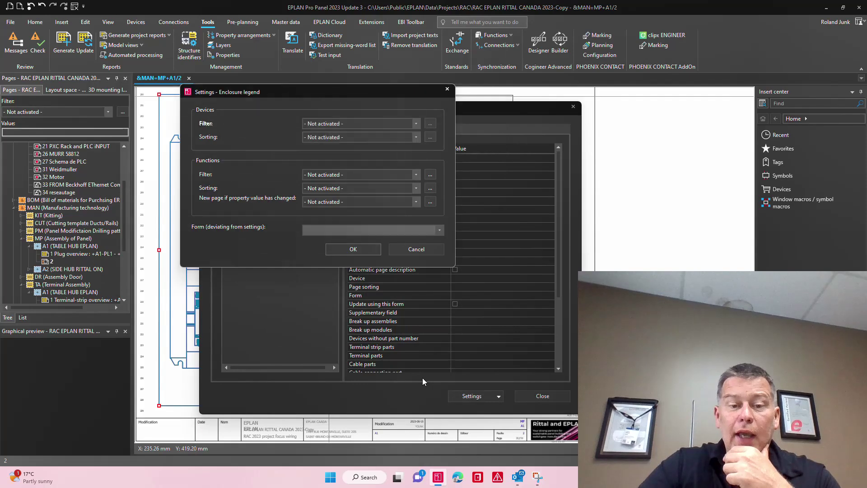
click(349, 230)
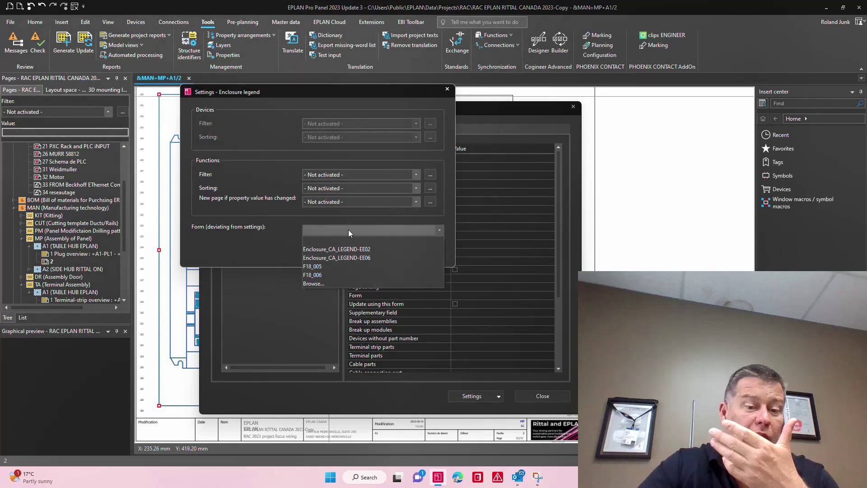
click(336, 282)
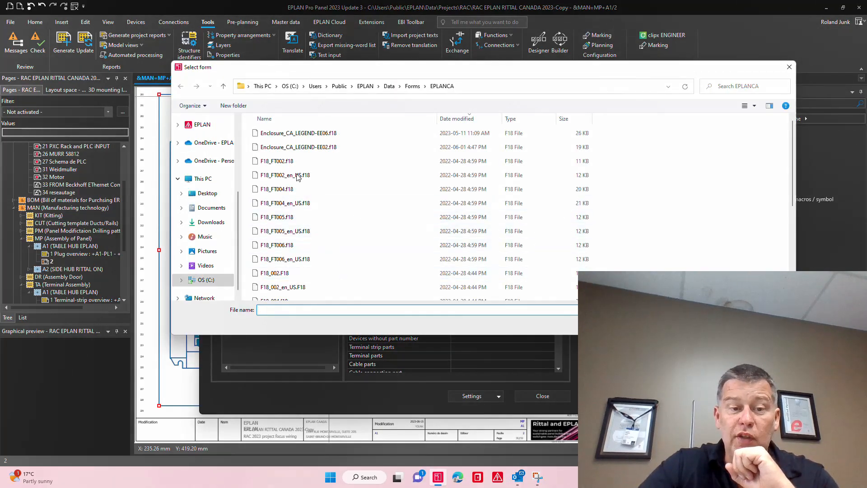
Preview several F18 forms and accept F18_005.f18 as the legend form
click(294, 167)
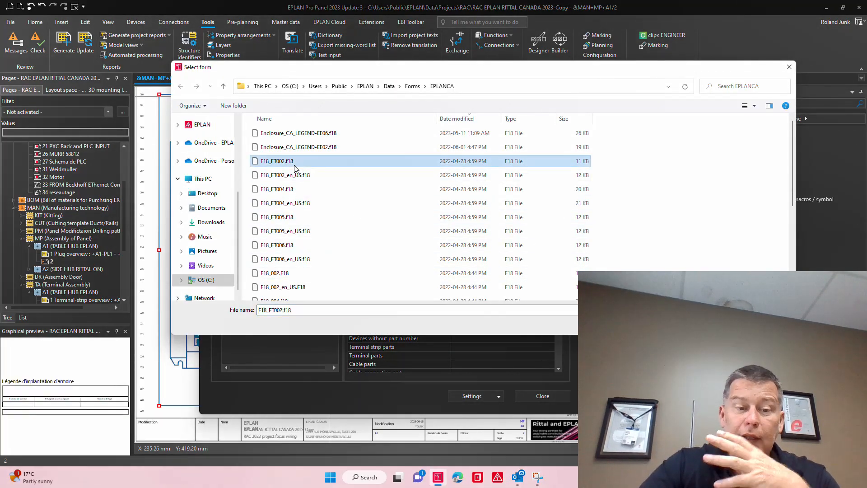
click(292, 189)
click(292, 247)
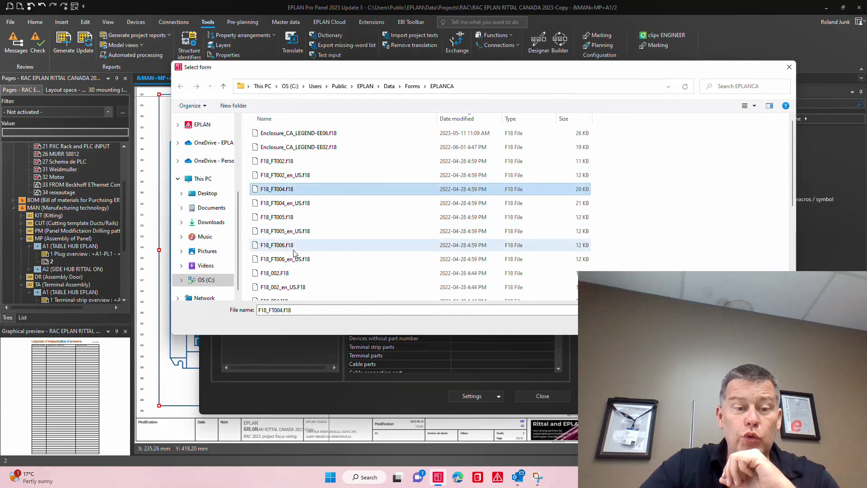
scroll(292, 252, down, 2)
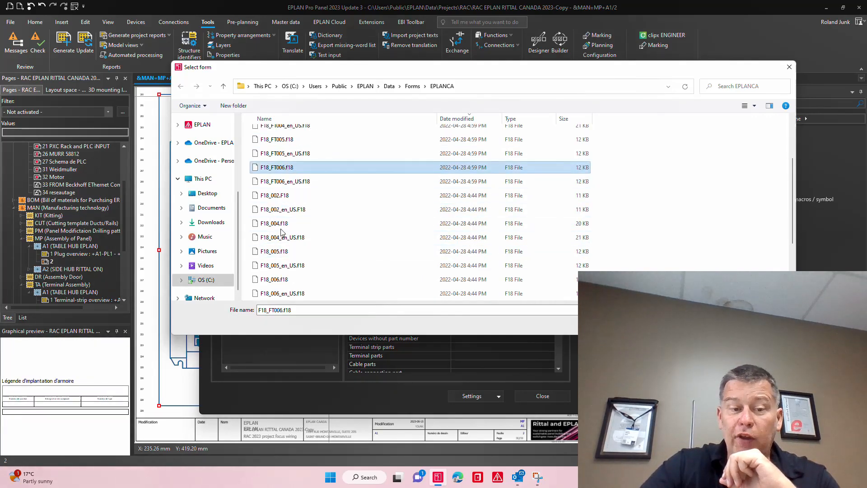
click(281, 229)
click(287, 255)
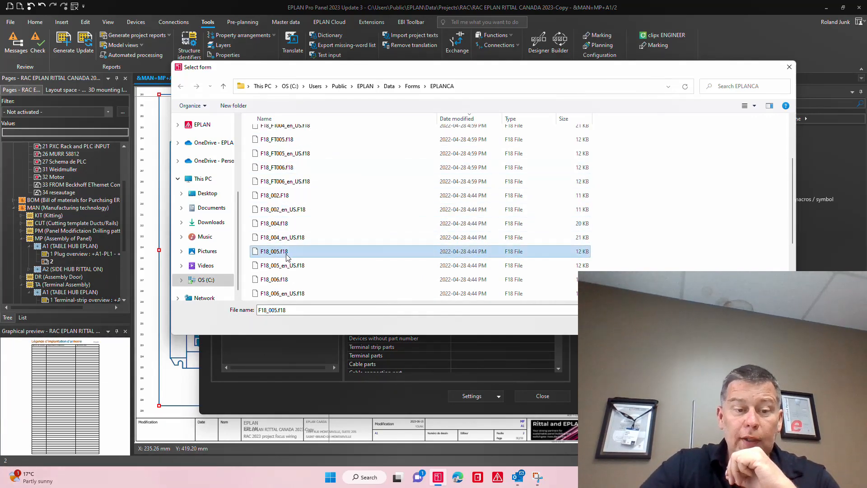
click(285, 283)
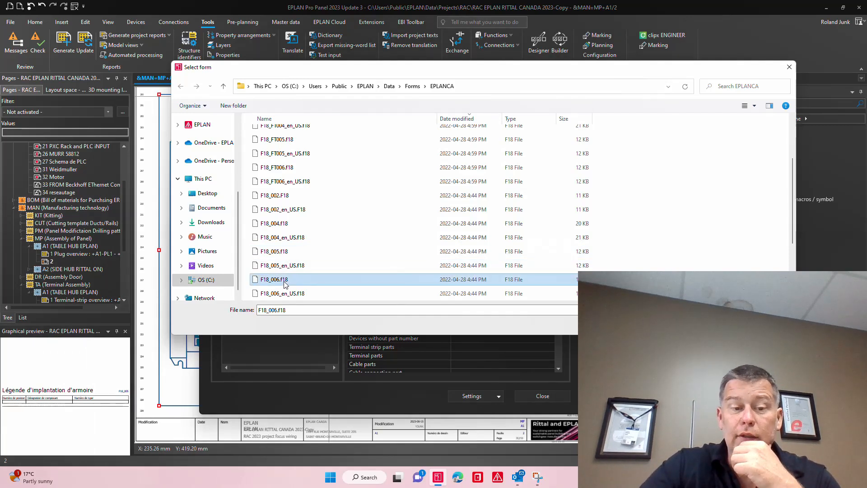
click(278, 252)
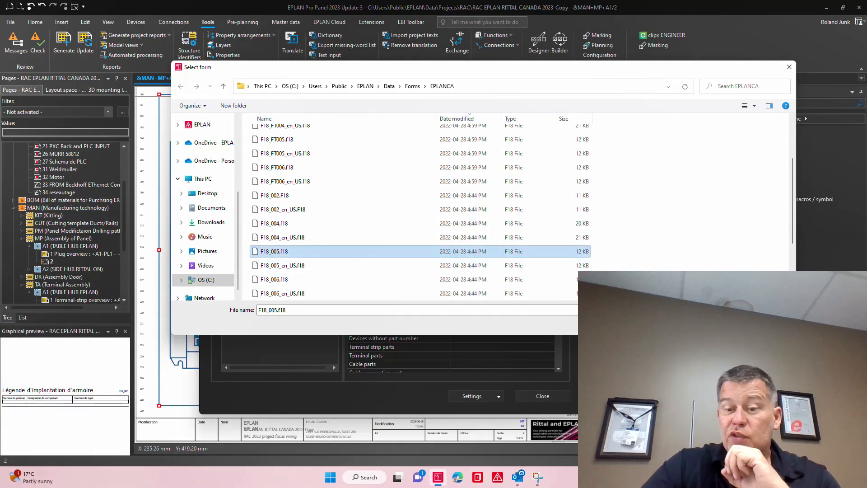
key(Return)
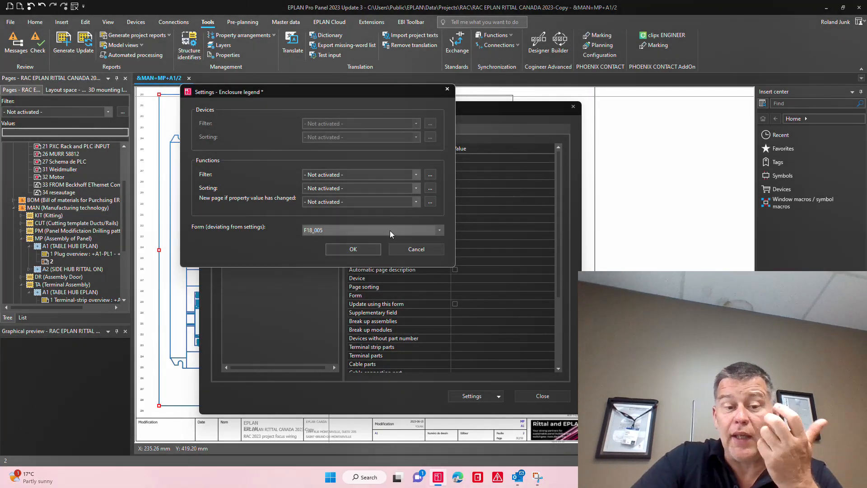
Generate legend pages 3 to 6 after panel page 2 under A1 and close the reports overview
click(361, 249)
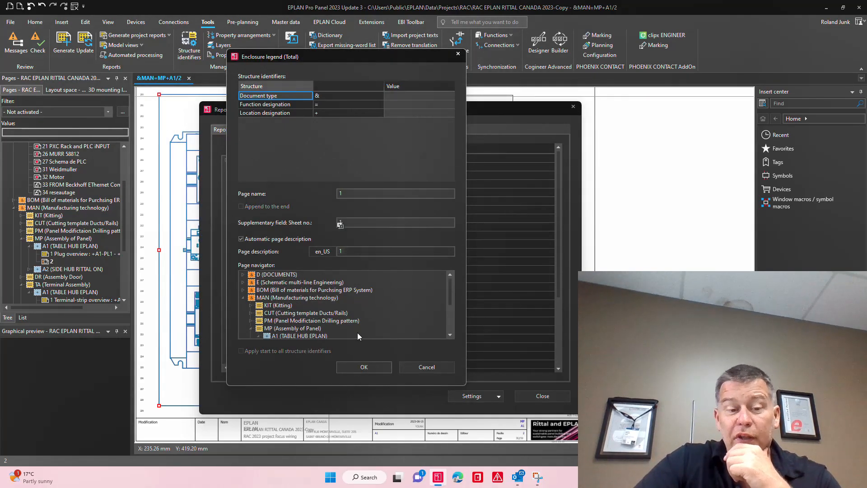
scroll(341, 313, down, 1)
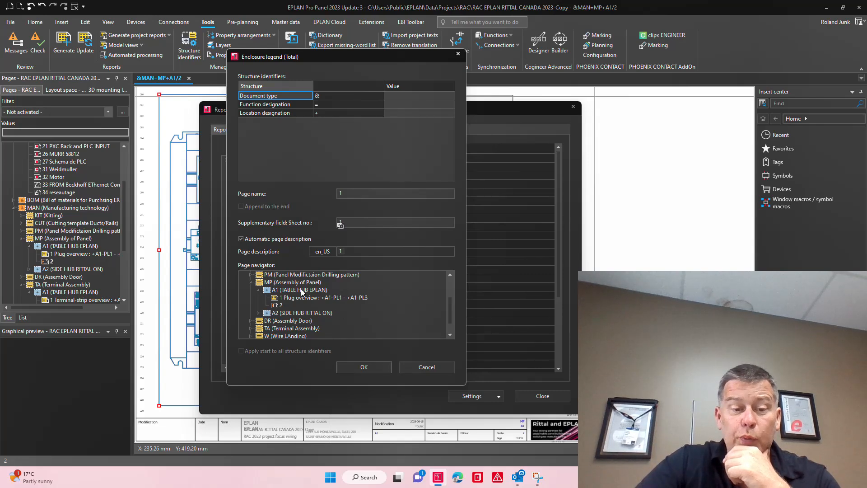
click(279, 306)
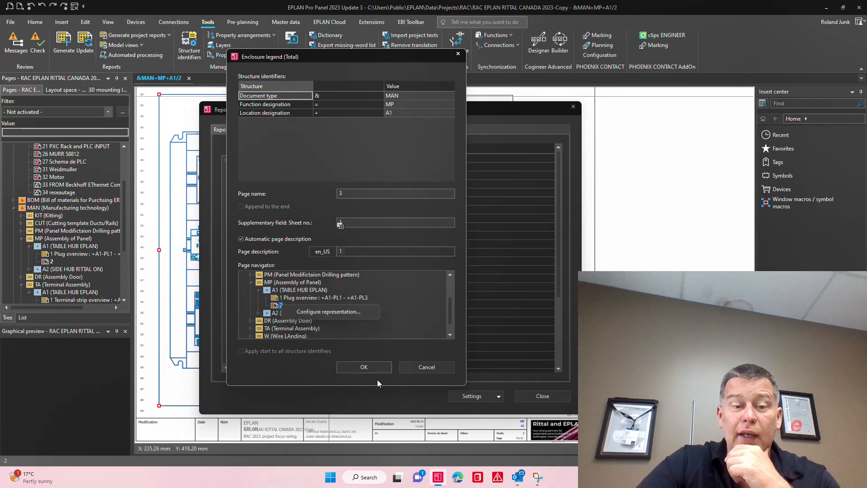
click(364, 367)
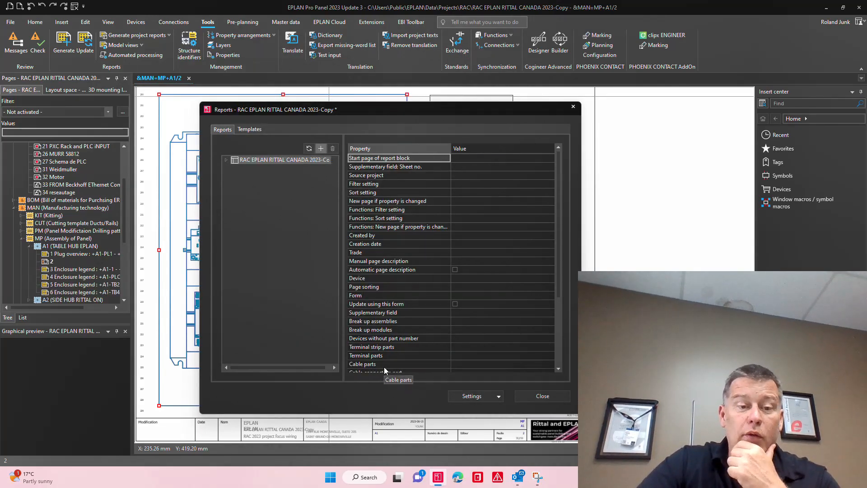
click(537, 399)
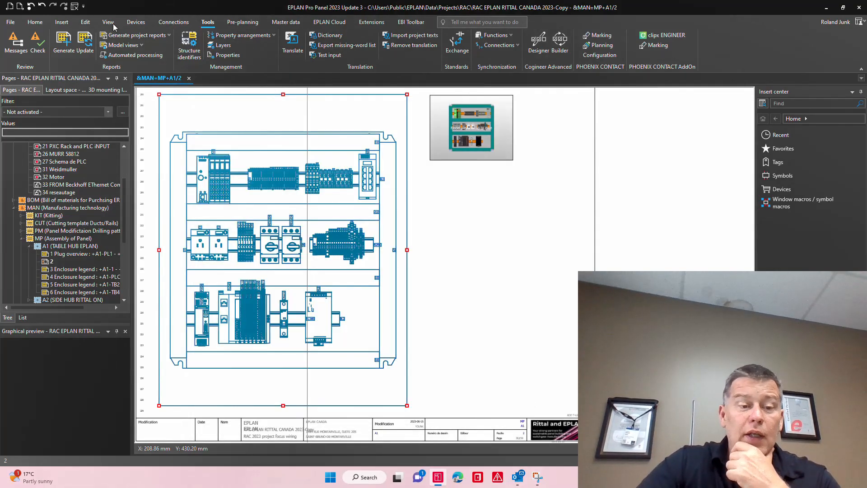
click(74, 272)
right_click(74, 273)
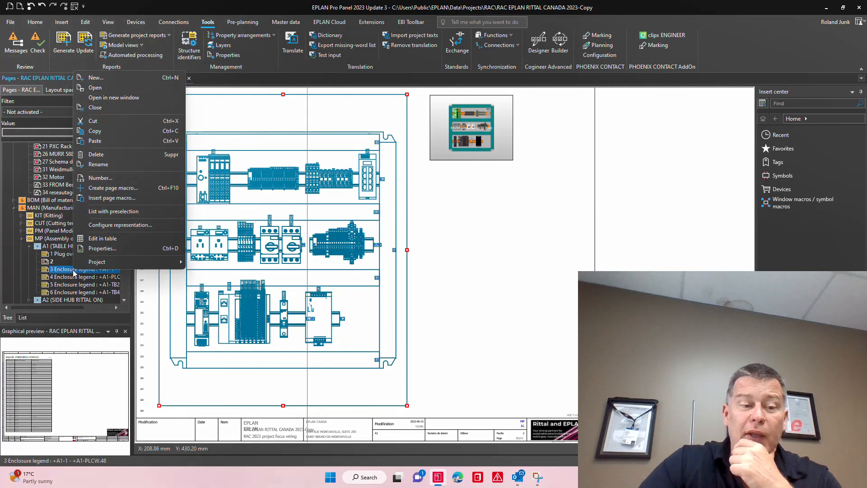
double_click(61, 273)
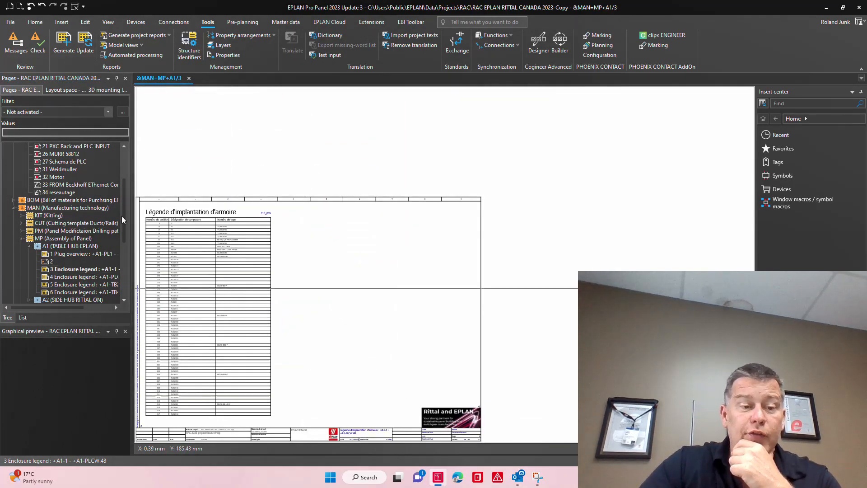
scroll(138, 219, up, 3)
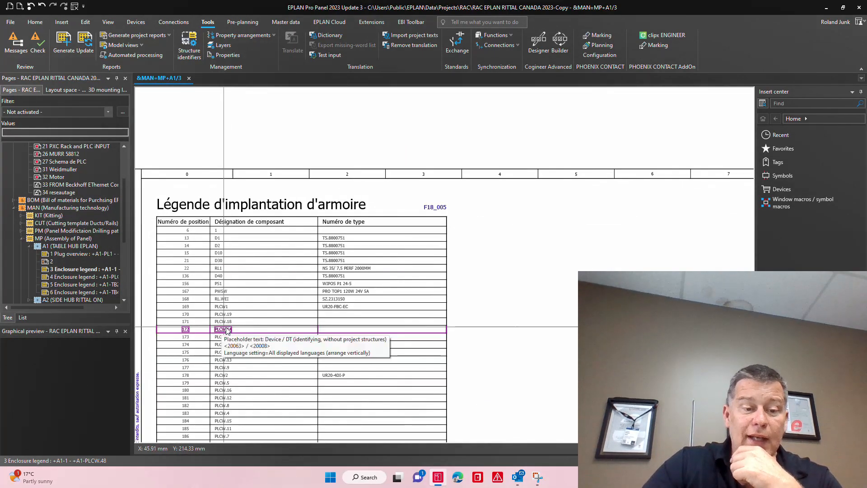
double_click(72, 276)
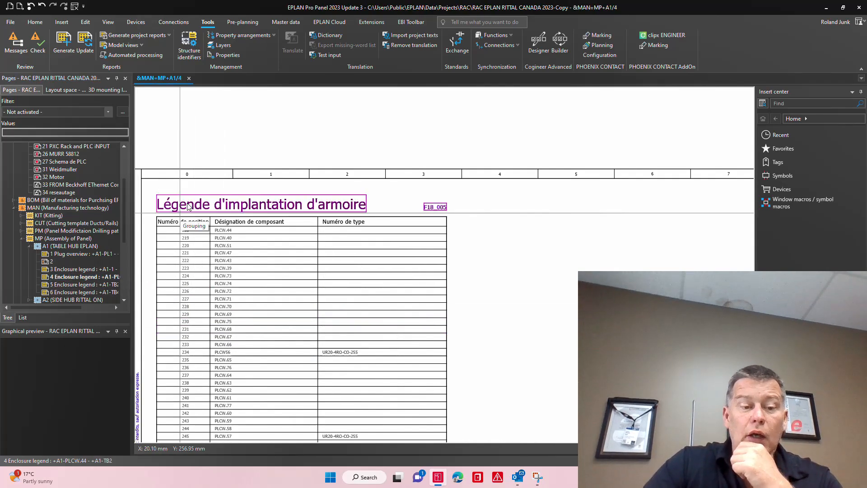
double_click(72, 285)
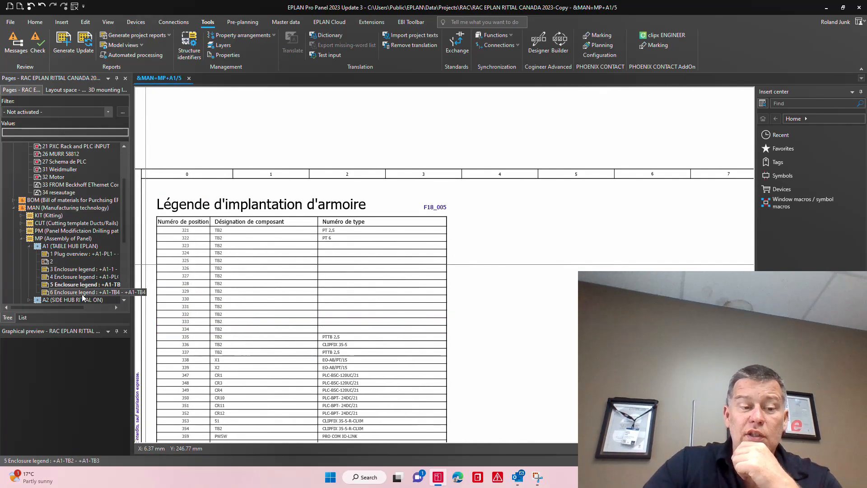
double_click(73, 292)
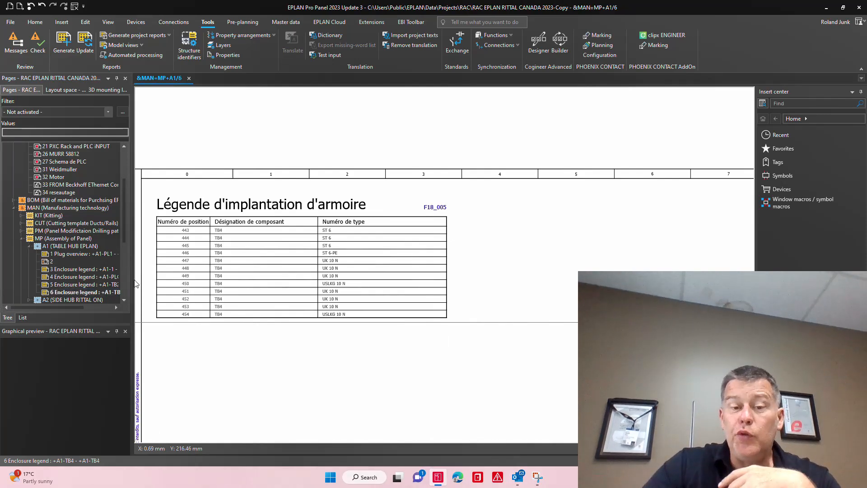
scroll(462, 256, down, 1)
scroll(446, 251, up, 1)
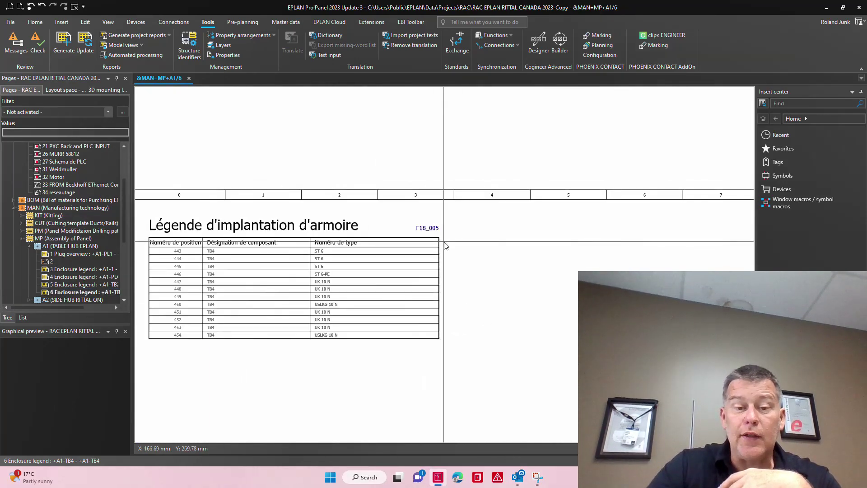
click(50, 263)
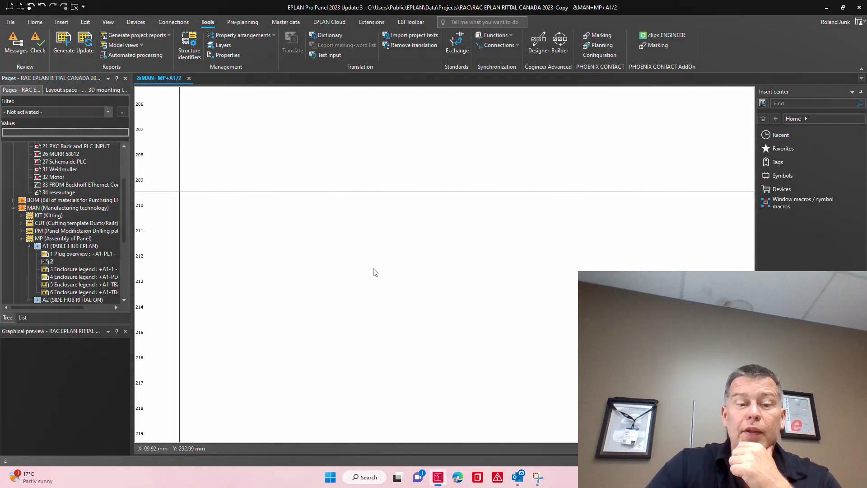
scroll(373, 273, down, 5)
scroll(366, 266, down, 1)
scroll(362, 263, down, 3)
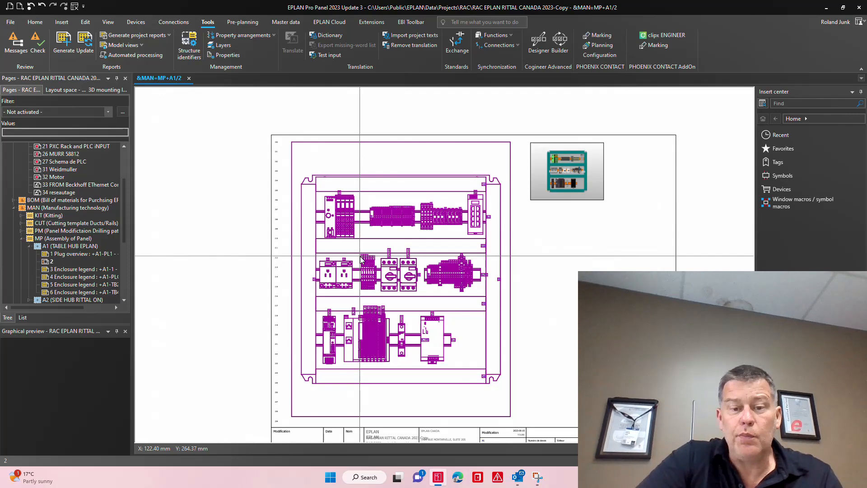
click(569, 370)
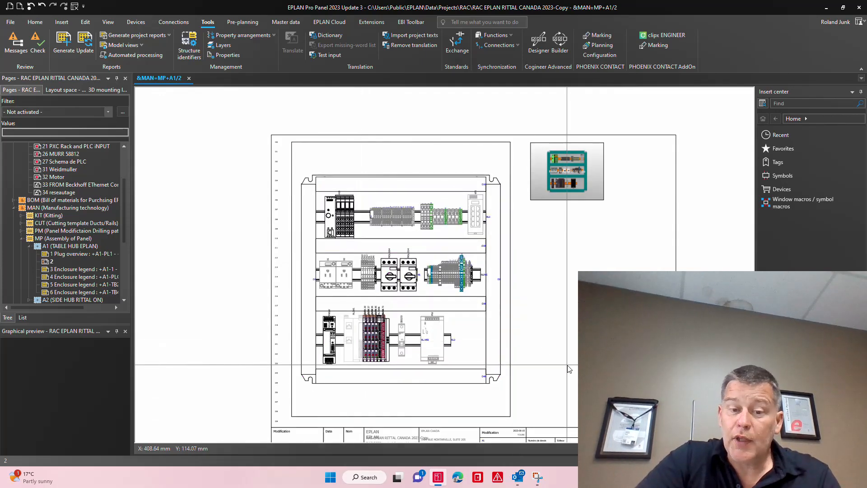